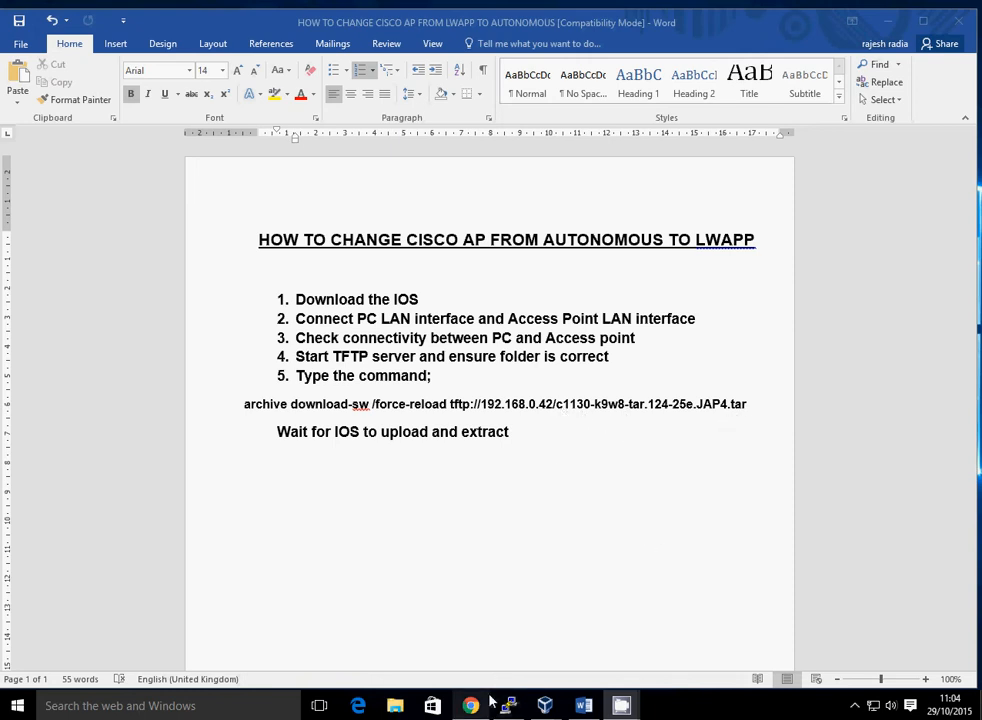
Bring the XP VM forward, note the c1130-k9w8-tar.124-25e.JAP4.tar image, and switch to the AP console.
{"action": "left_click", "coordinate": [547, 708]}
{"action": "left_click", "coordinate": [597, 505]}
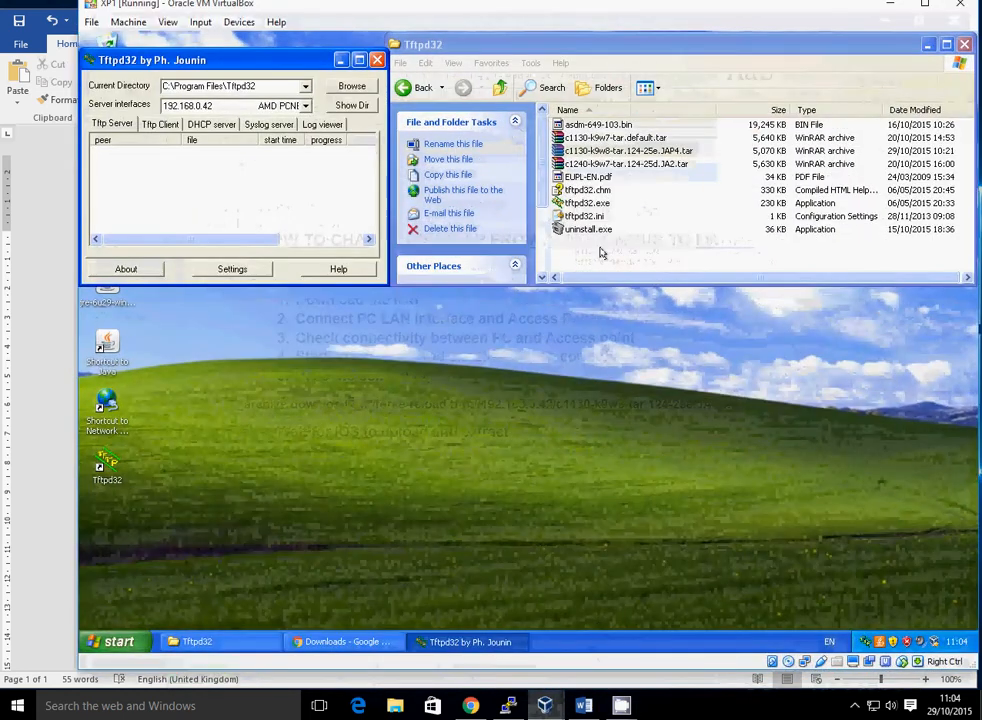
{"action": "left_click", "coordinate": [600, 152]}
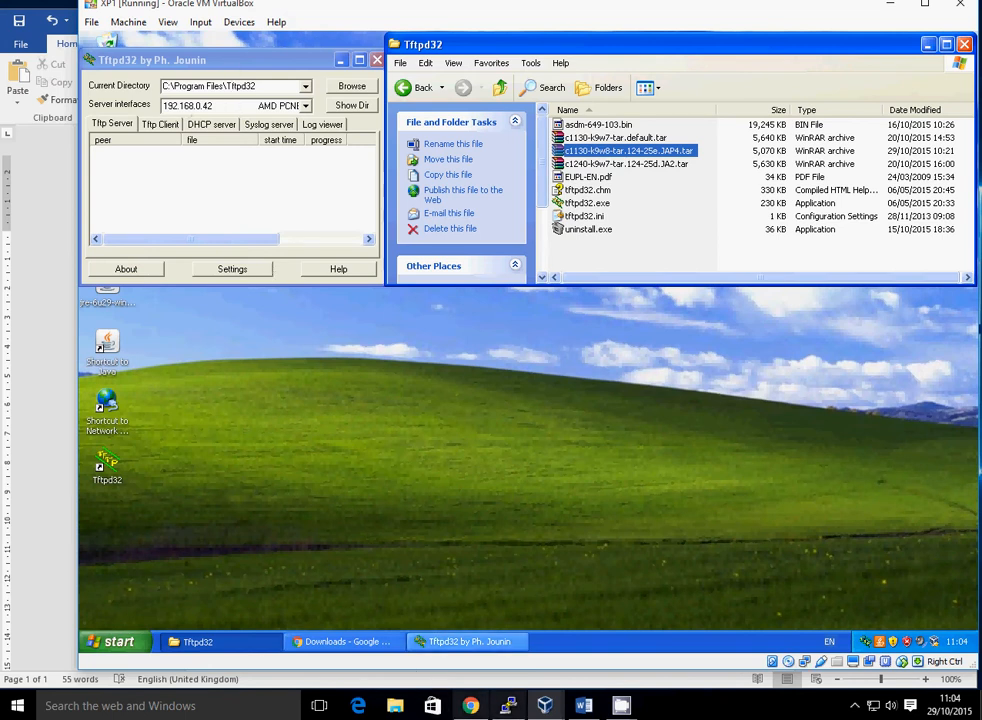
{"action": "left_click", "coordinate": [508, 706]}
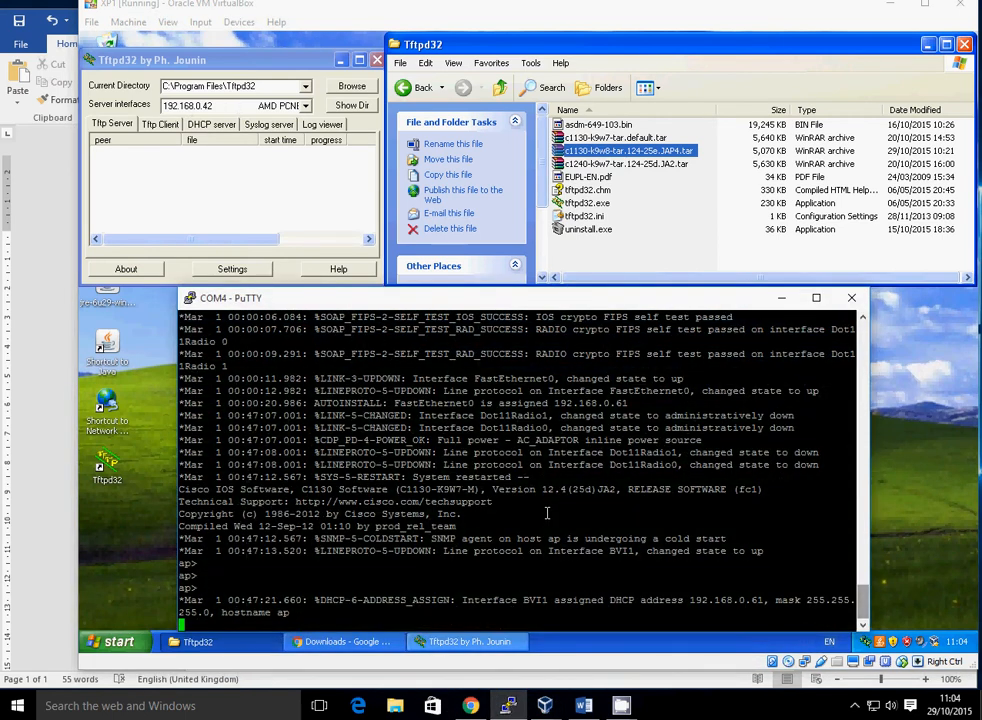
Enter privileged mode, show BVI1 at 192.168.0.61 with sh ip int brief, and ping 192.168.0.42 successfully.
{"action": "key", "text": "Return"}
{"action": "key", "text": "Return"}
{"action": "key", "text": "Return"}
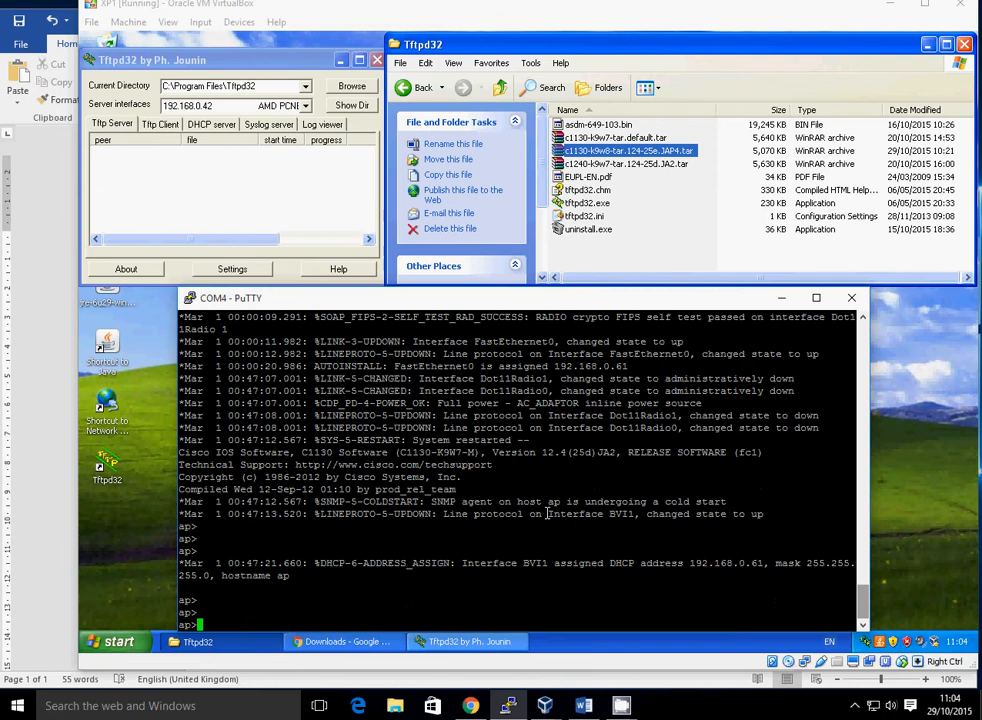
{"action": "type", "text": "en"}
{"action": "key", "text": "Return"}
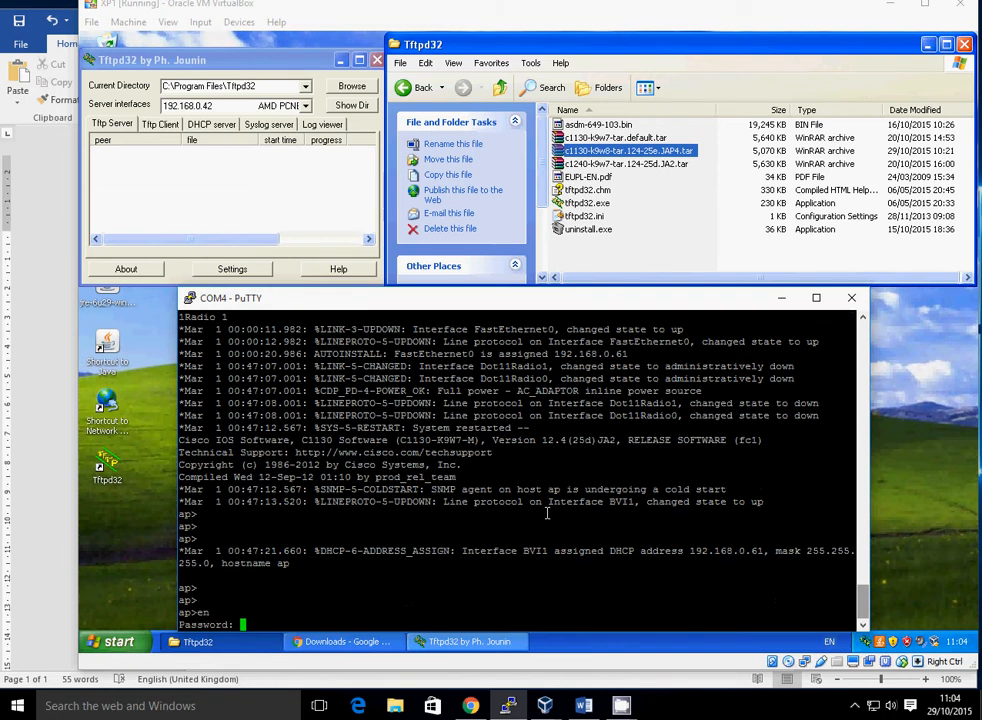
{"action": "key", "text": "Return"}
{"action": "type", "text": "sh ip int br"}
{"action": "key", "text": "Tab"}
{"action": "key", "text": "Return"}
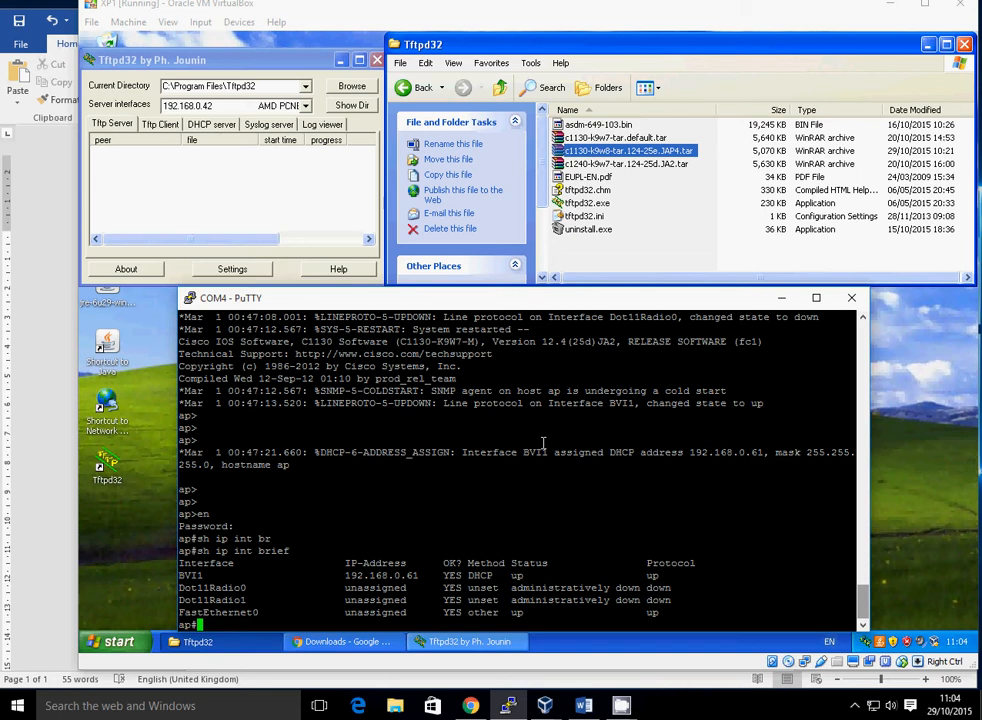
{"action": "type", "text": "ping 192"}
{"action": "type", "text": ".168.0.4"}
{"action": "type", "text": "2"}
{"action": "key", "text": "Return"}
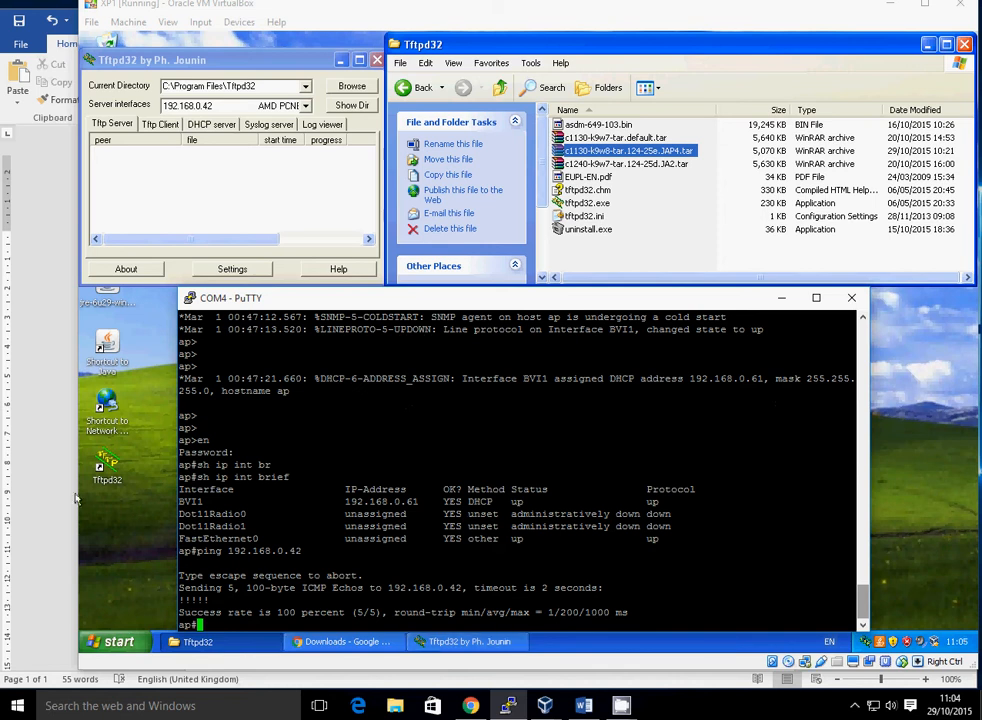
Copy the archive download-sw command line from the how-to Word document.
{"action": "key", "text": "alt+Tab"}
{"action": "left_click_drag", "start_coordinate": [243, 404], "coordinate": [757, 404]}
{"action": "right_click", "coordinate": [757, 404]}
{"action": "left_click", "coordinate": [728, 412]}
Paste the archive download-sw command at the ap# prompt and run it to pull the JAP4 image from 192.168.0.42.
{"action": "left_click", "coordinate": [508, 706]}
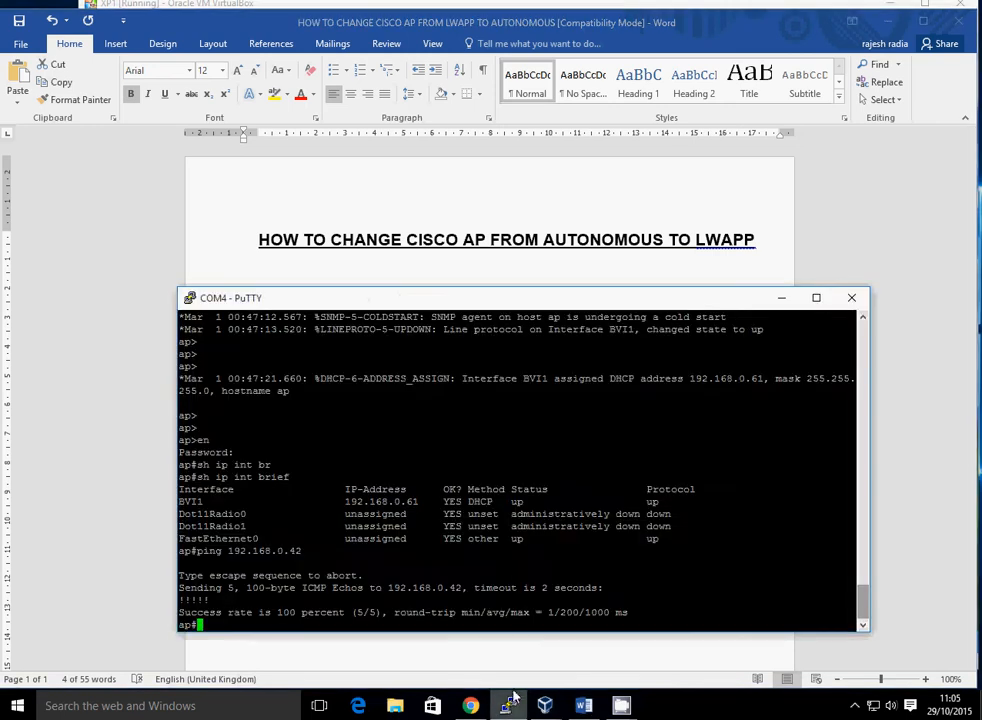
{"action": "right_click", "coordinate": [542, 471]}
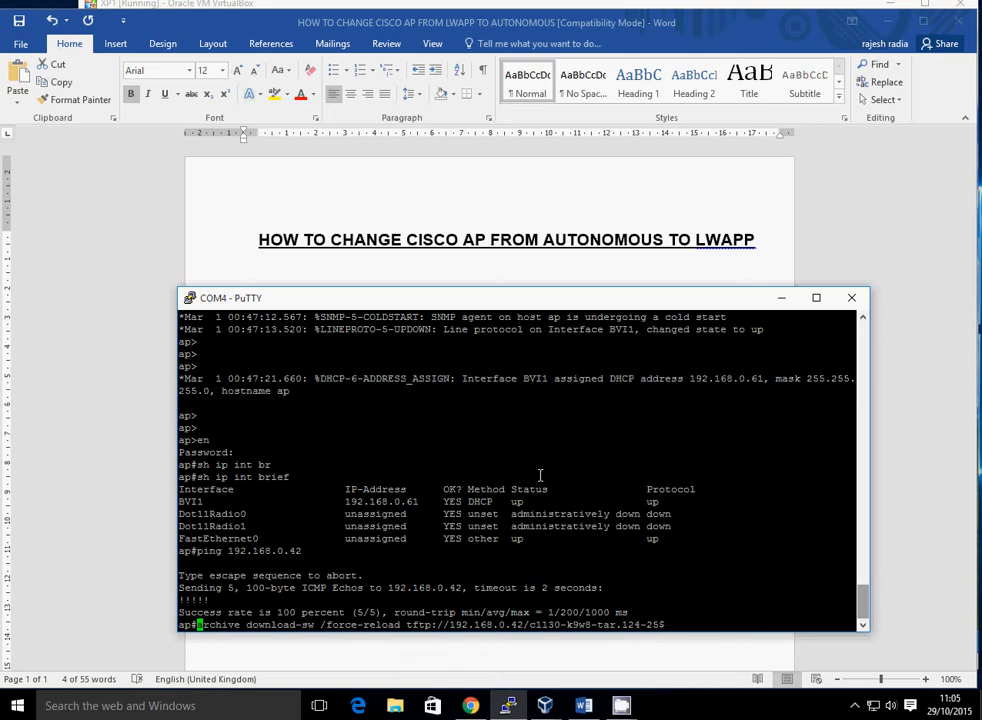
{"action": "left_click_drag", "start_coordinate": [660, 624], "coordinate": [437, 624]}
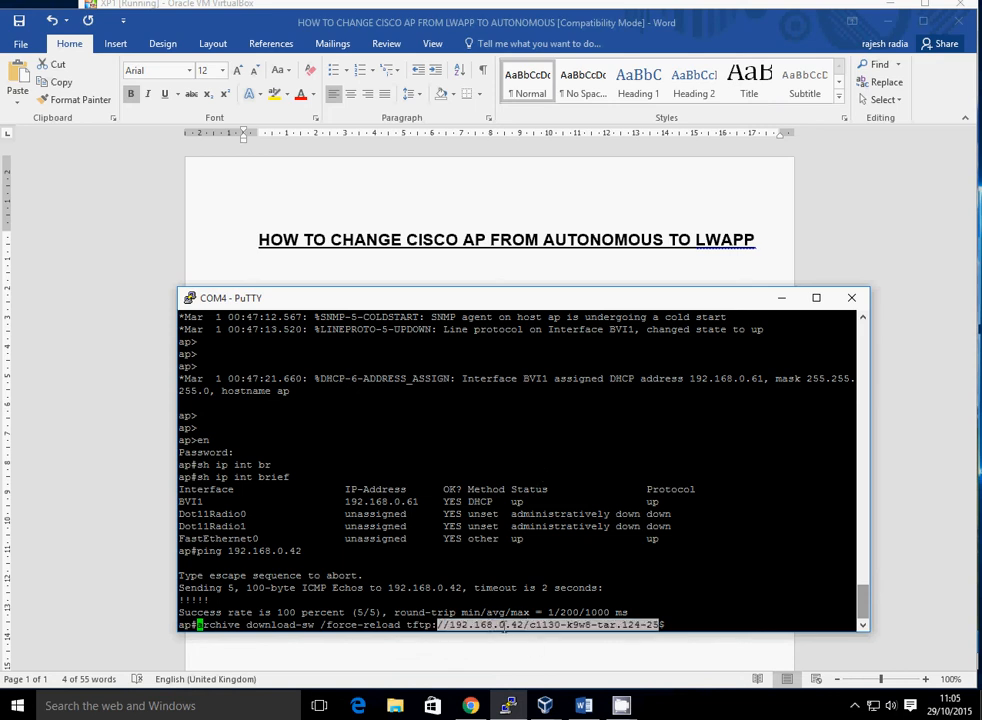
{"action": "left_click", "coordinate": [505, 626]}
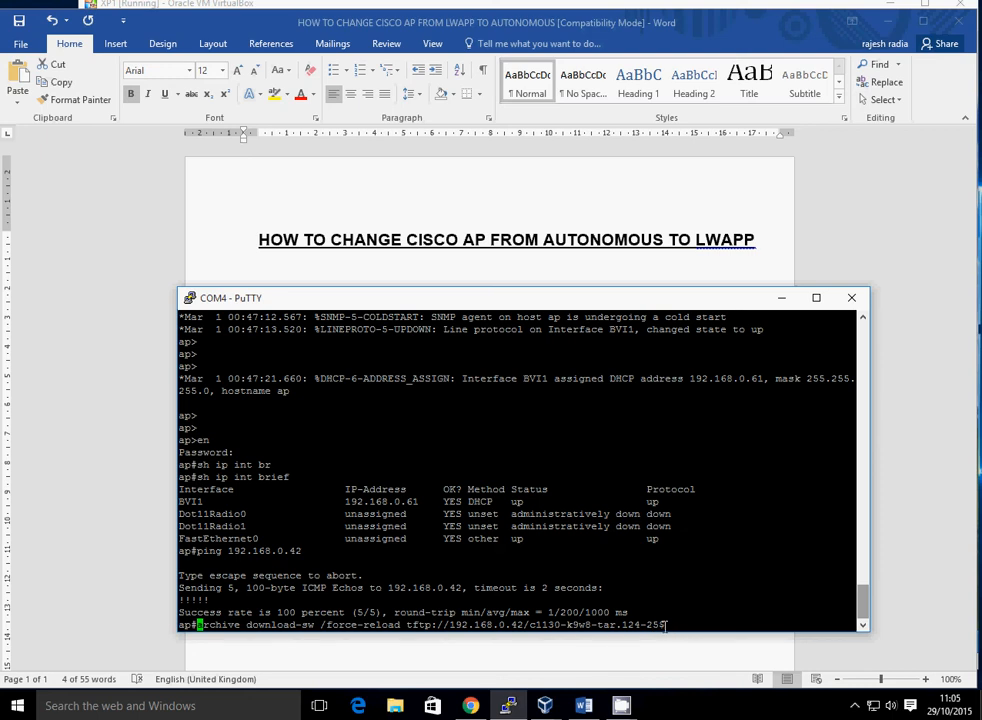
{"action": "key", "text": "Return"}
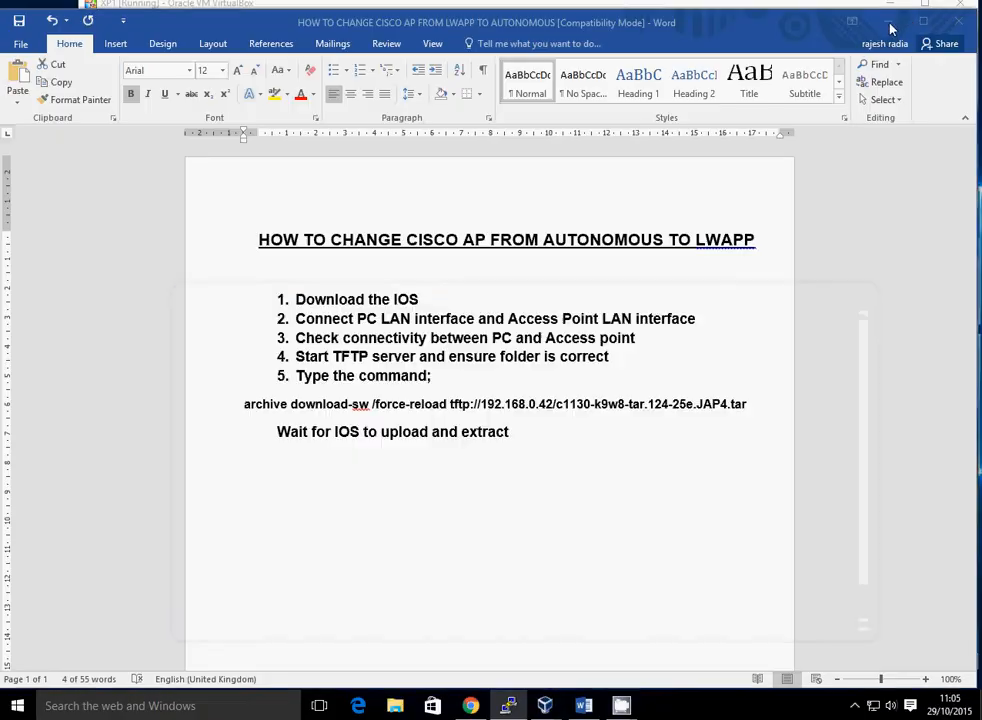
Return to the AP console and watch it reload with IOS 12.4(25e)JAP4.
{"action": "key", "text": "alt+Tab"}
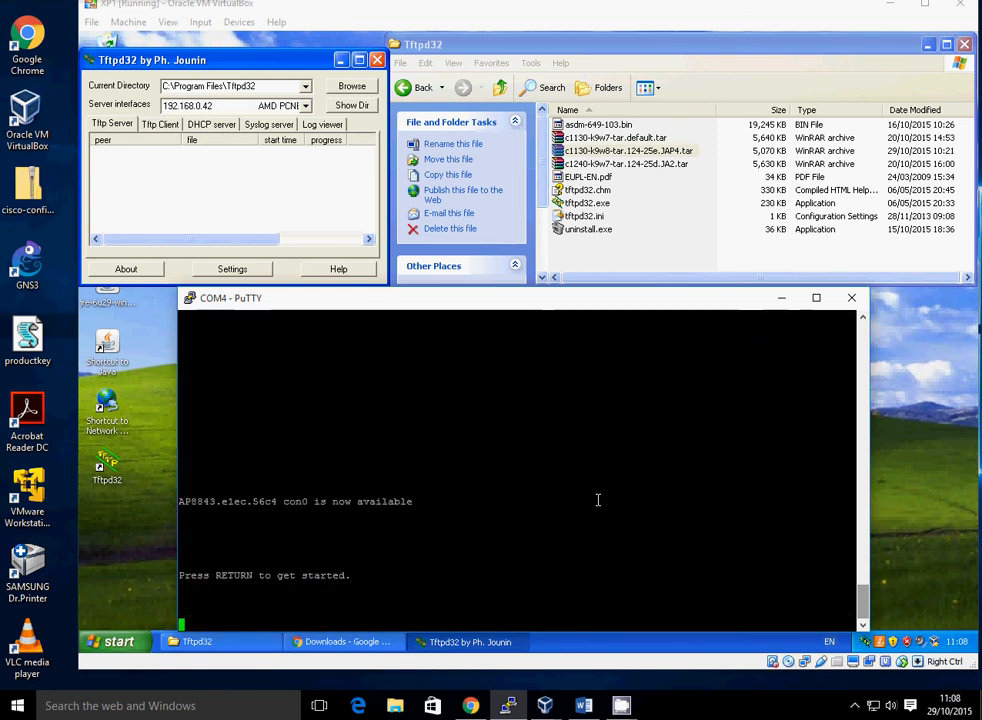
{"action": "key", "text": "Return"}
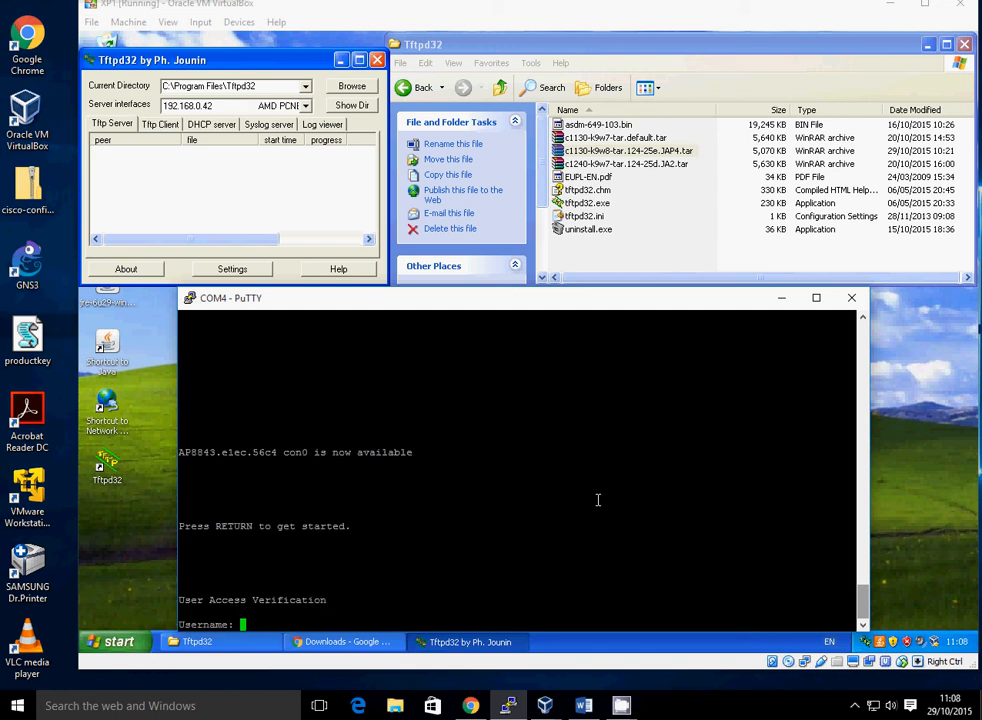
{"action": "key", "text": "Return"}
{"action": "key", "text": "Return"}
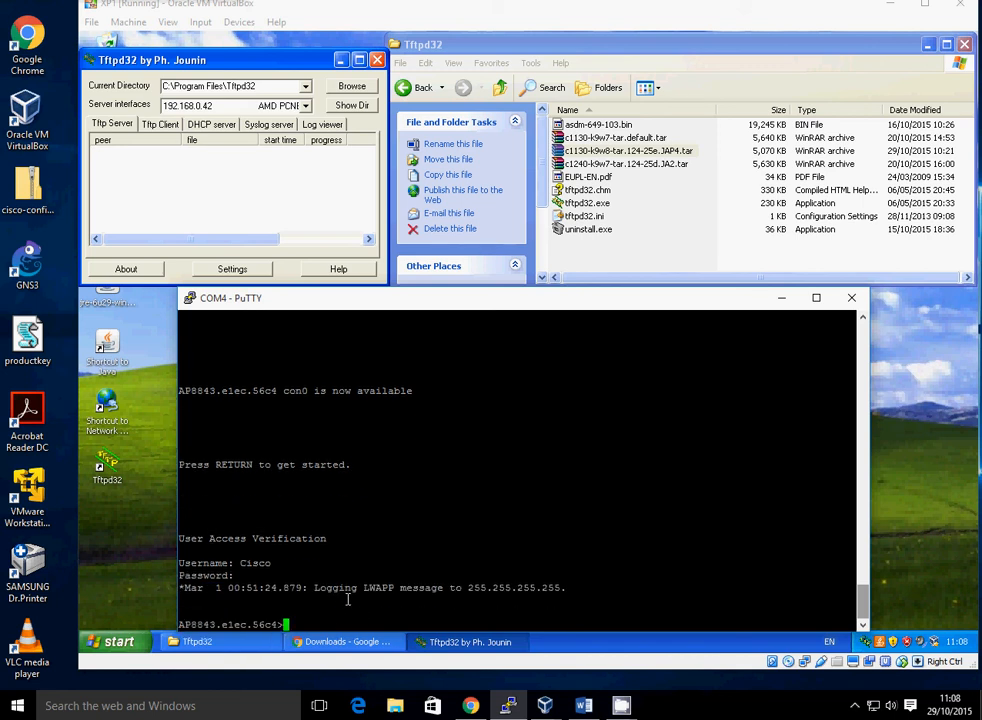
{"action": "left_click_drag", "start_coordinate": [316, 588], "coordinate": [510, 606]}
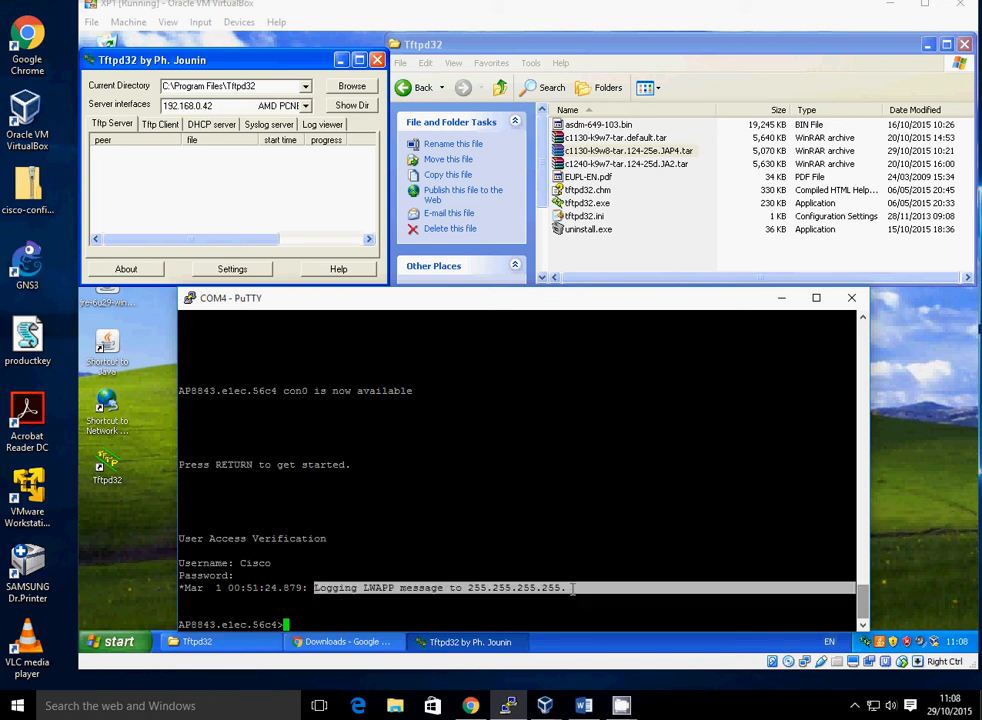